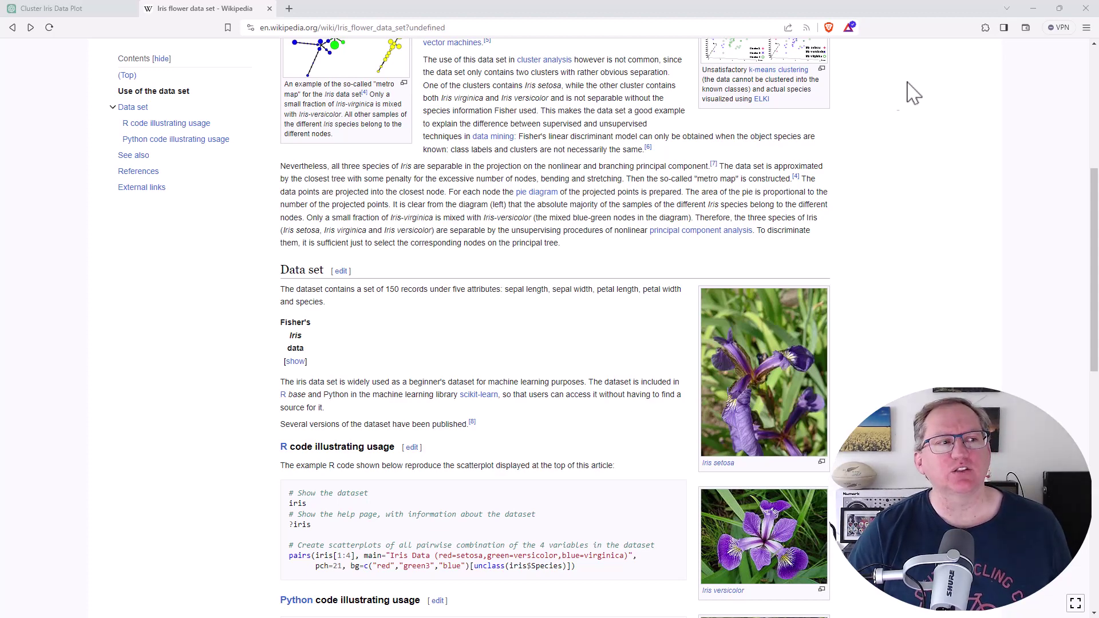
Enlarge the k-means clustering versus Iris species comparison image in the media viewer.
scroll(667, 275, "down", 3)
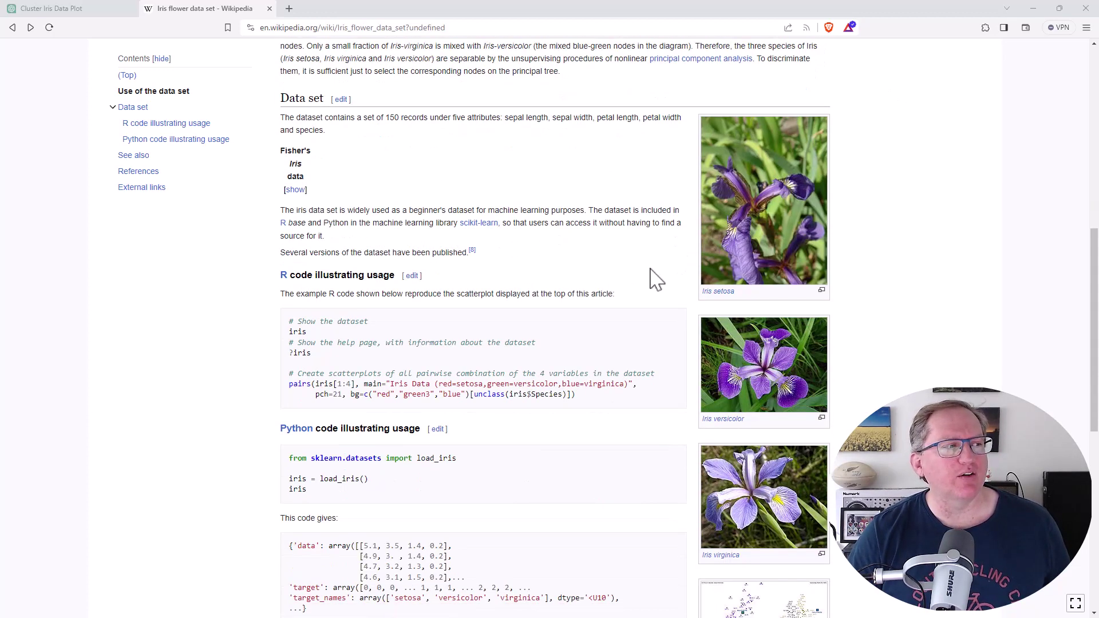
scroll(652, 275, "up", 6)
scroll(643, 286, "up", 1)
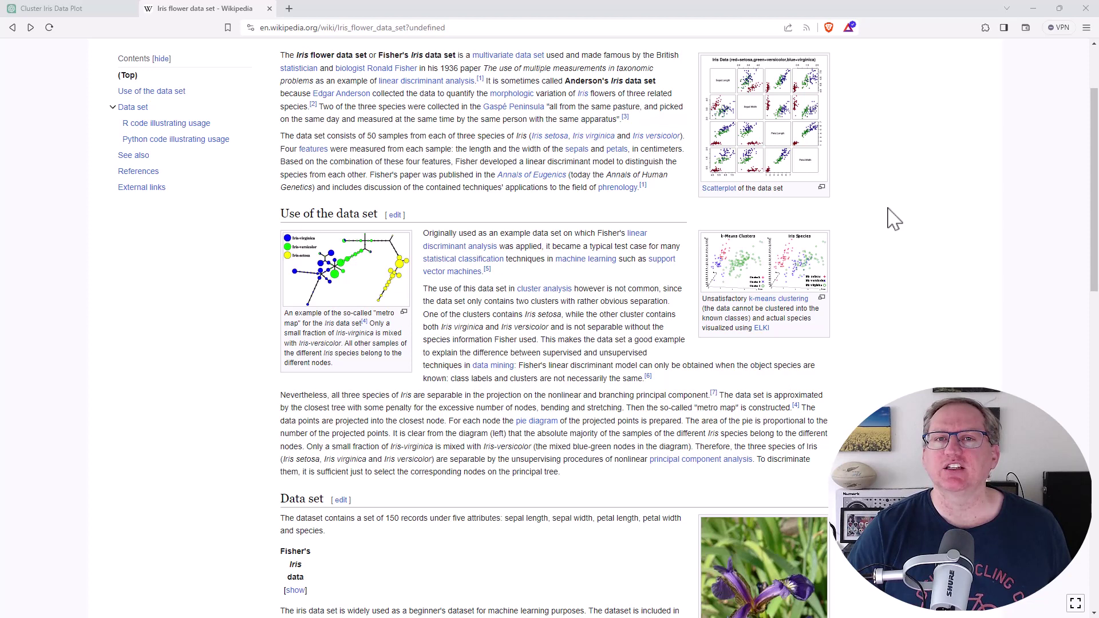
left_click(742, 281)
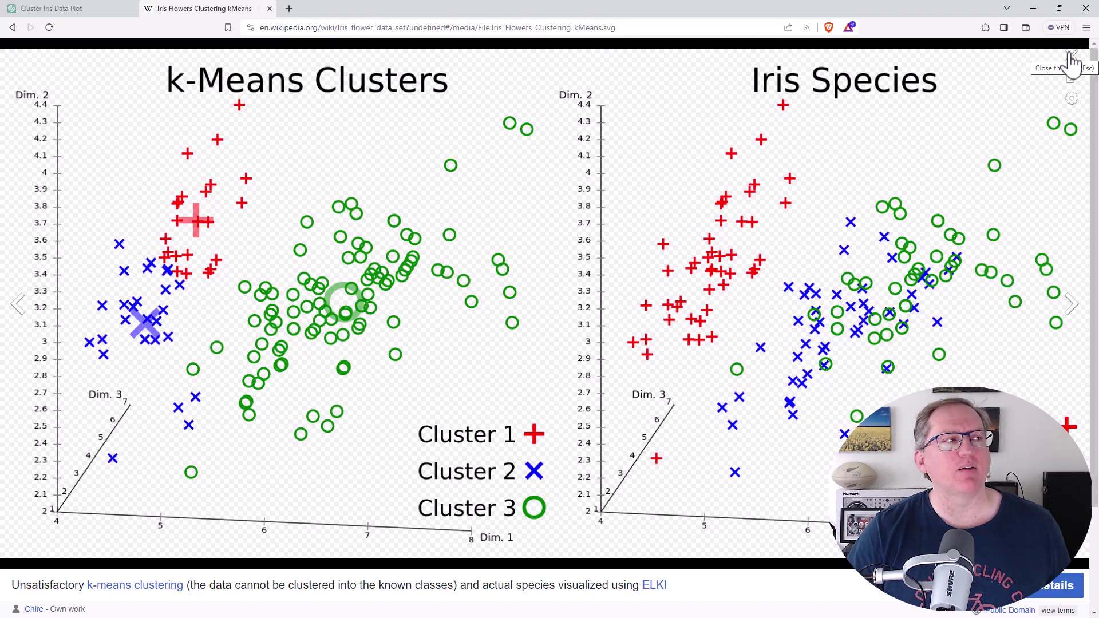
Close the enlarged image and switch to the 'Cluster Iris Data Plot' ChatGPT conversation.
left_click(1071, 60)
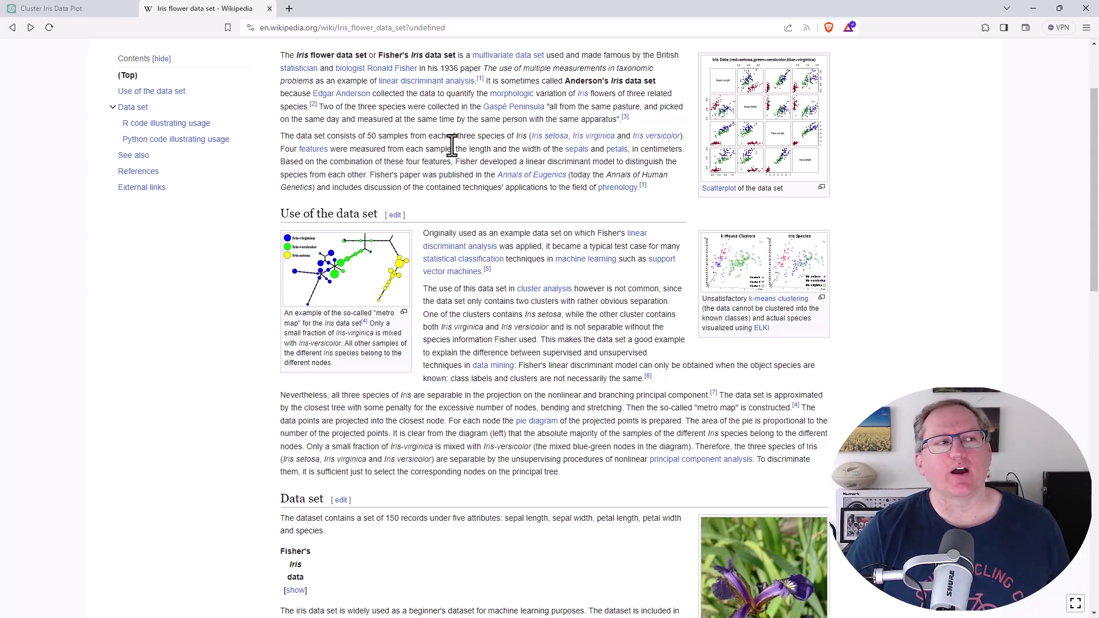
left_click(57, 8)
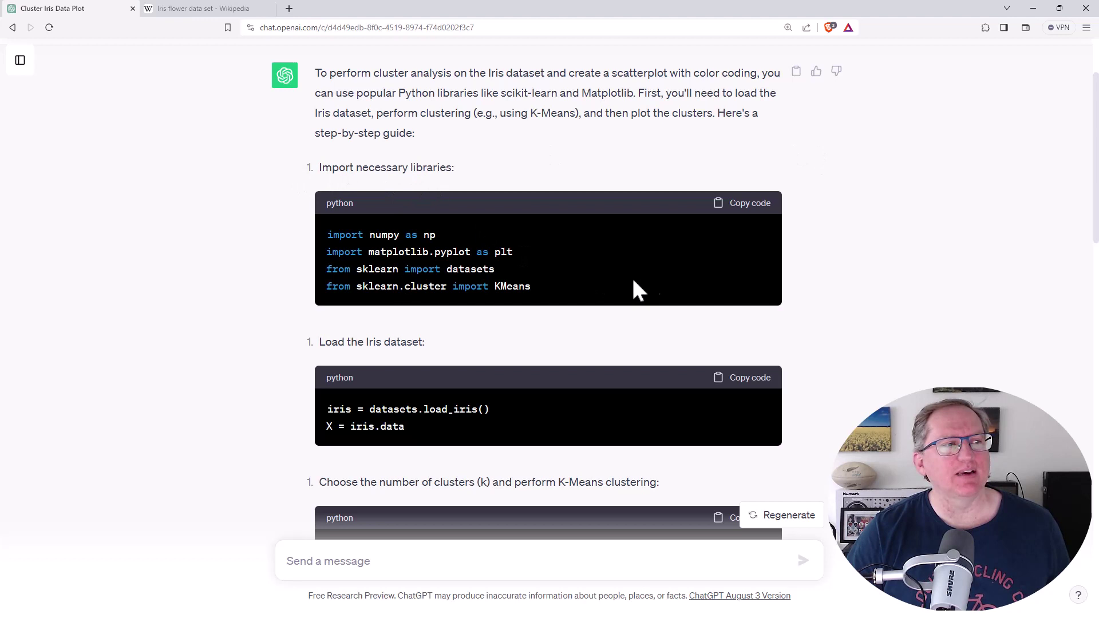
scroll(641, 269, "down", 2)
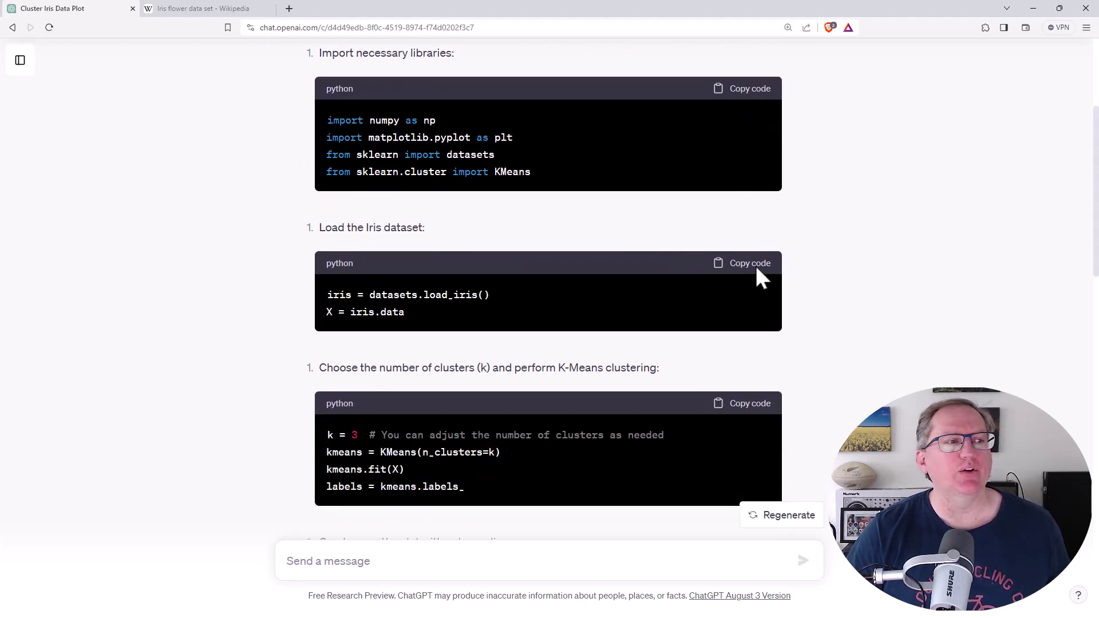
scroll(919, 218, "down", 3)
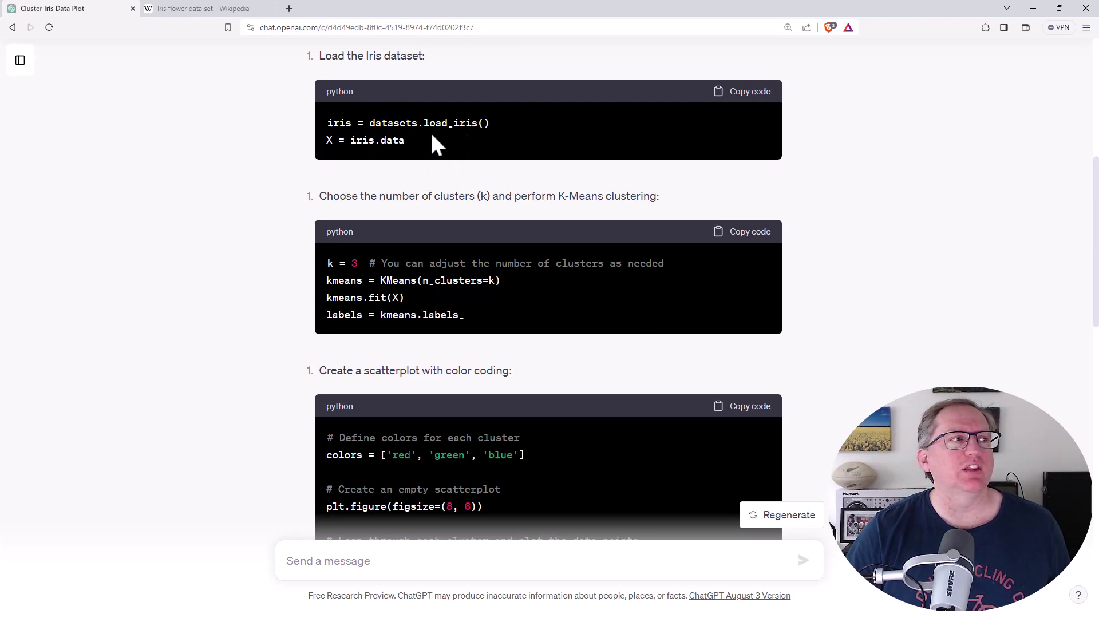
scroll(432, 142, "up", 4)
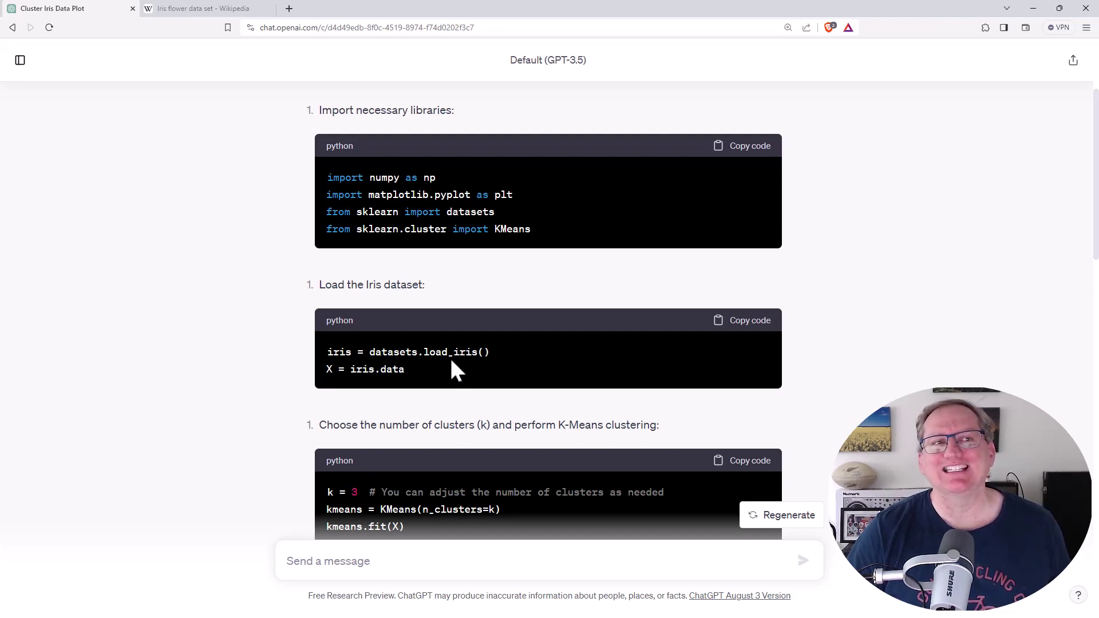
scroll(485, 255, "down", 7)
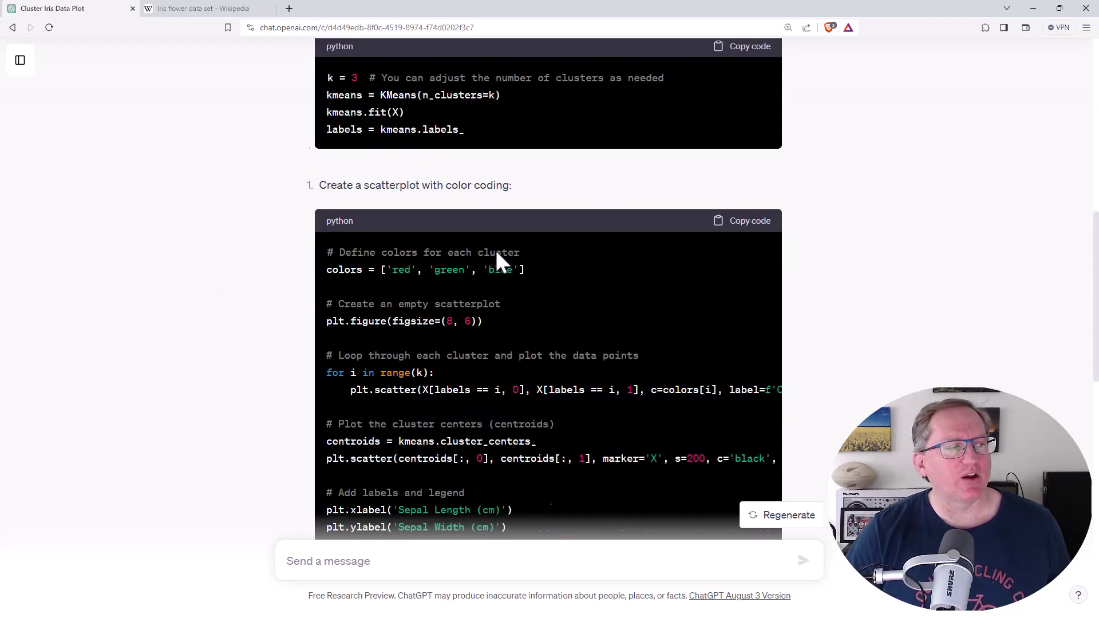
scroll(495, 249, "down", 8)
scroll(494, 248, "up", 5)
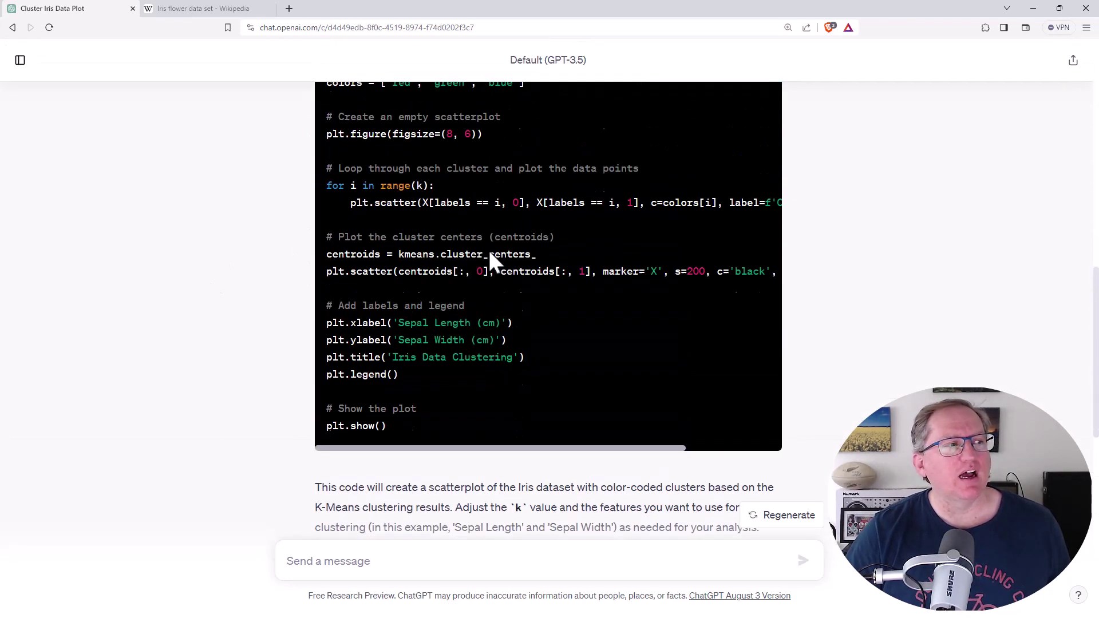
scroll(579, 258, "up", 4)
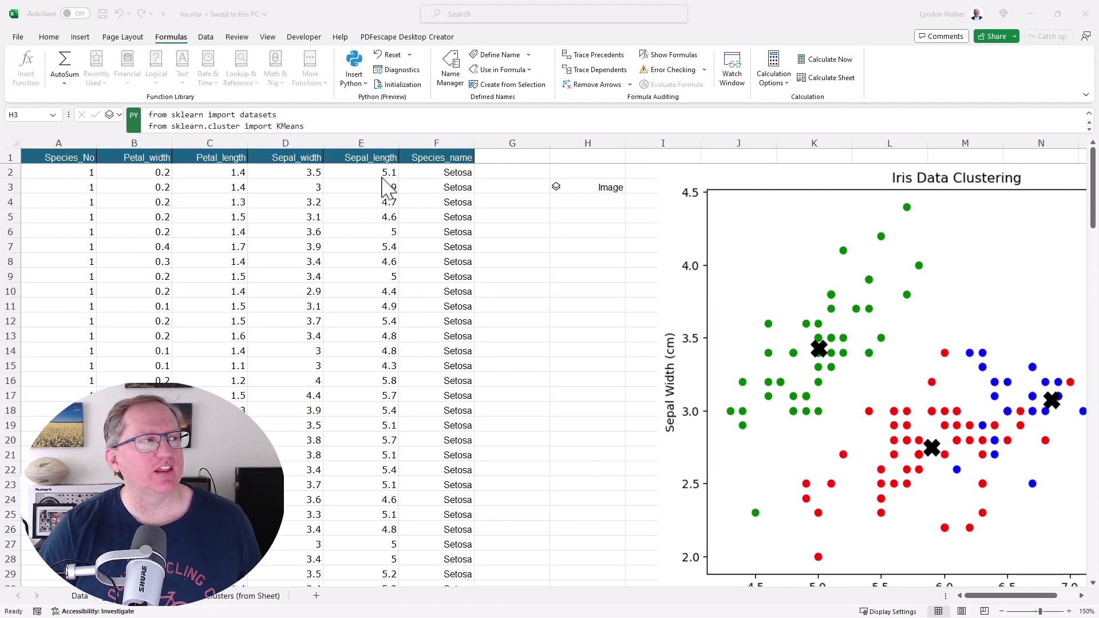
Select cell H3 holding the Python k-means clustering code in iris.xlsx.
left_click(533, 135)
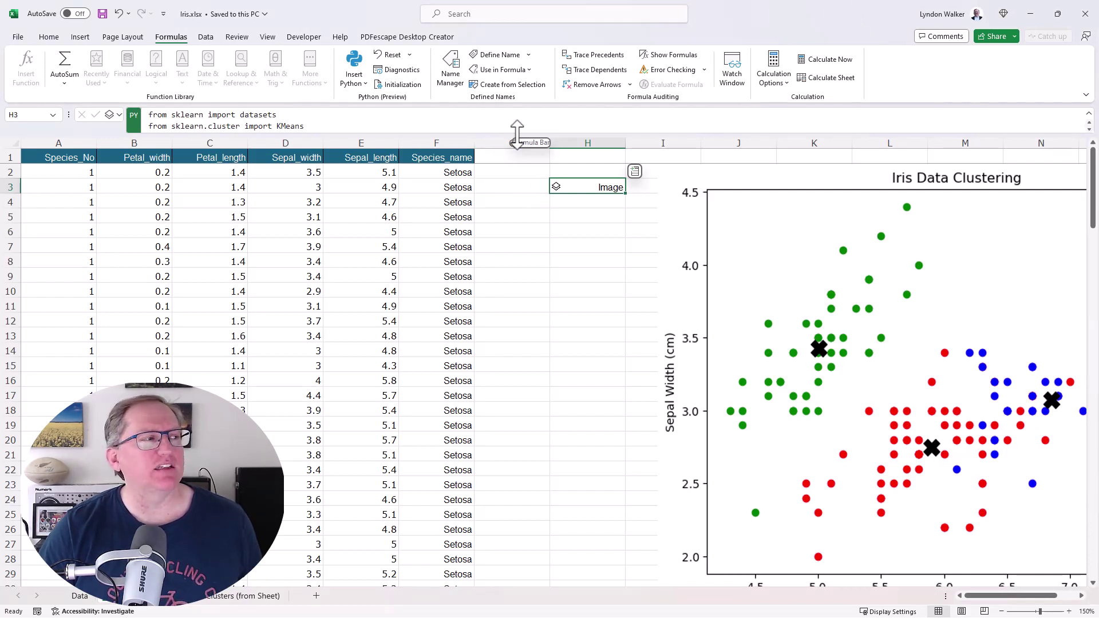
Expand the formula bar to show the whole script, highlighting the Iris data loading and k = 3 lines.
left_click_drag(517, 135, 510, 350)
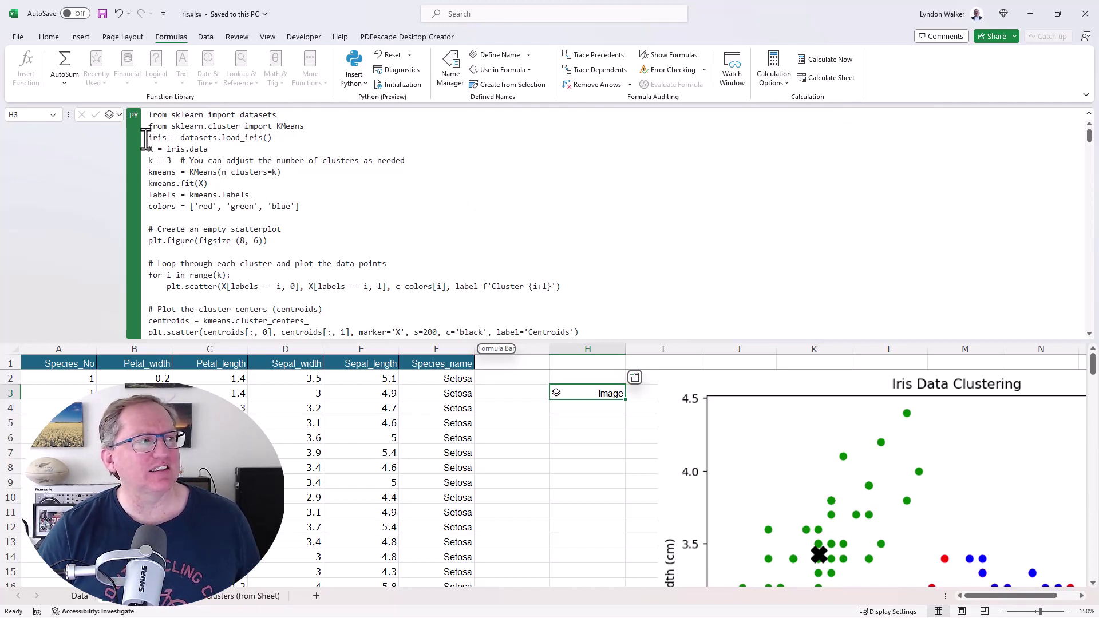
left_click_drag(147, 138, 215, 150)
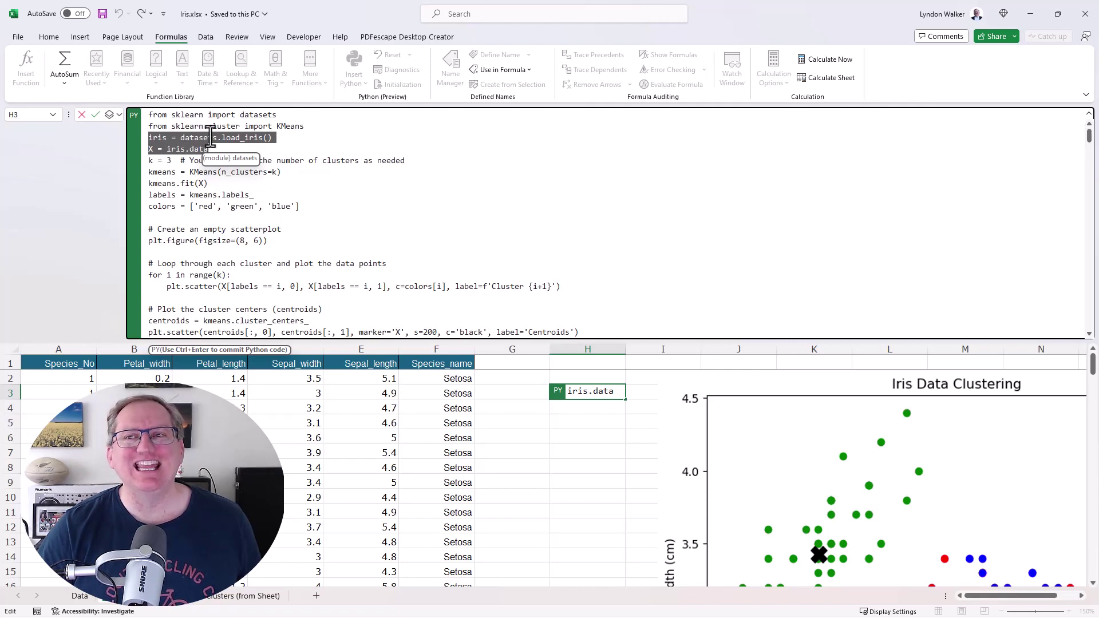
left_click_drag(149, 160, 173, 161)
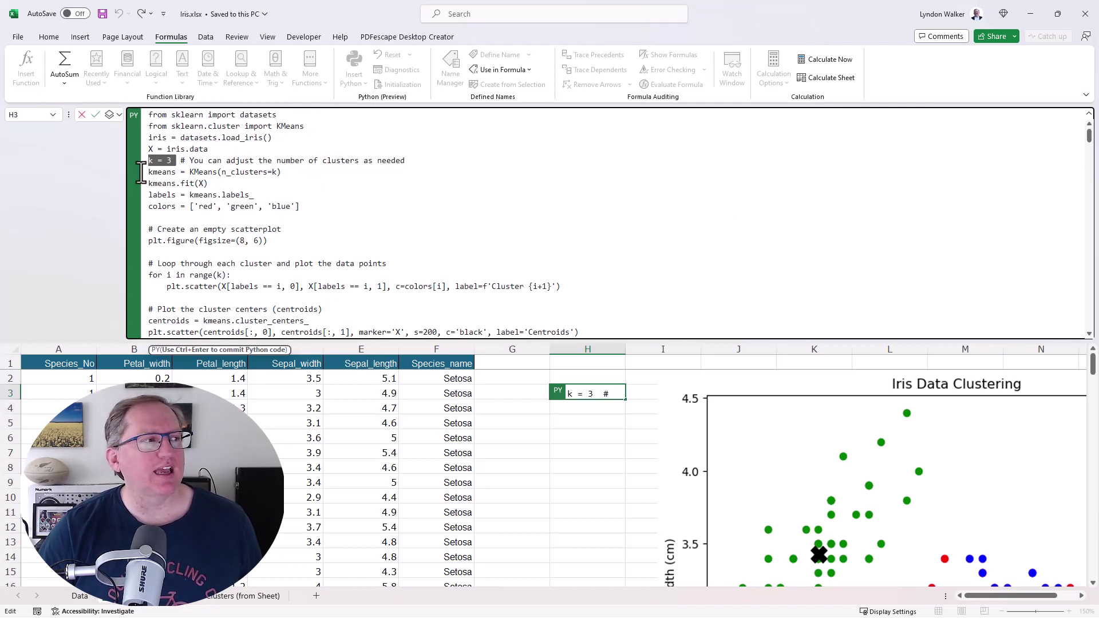
left_click_drag(147, 172, 274, 193)
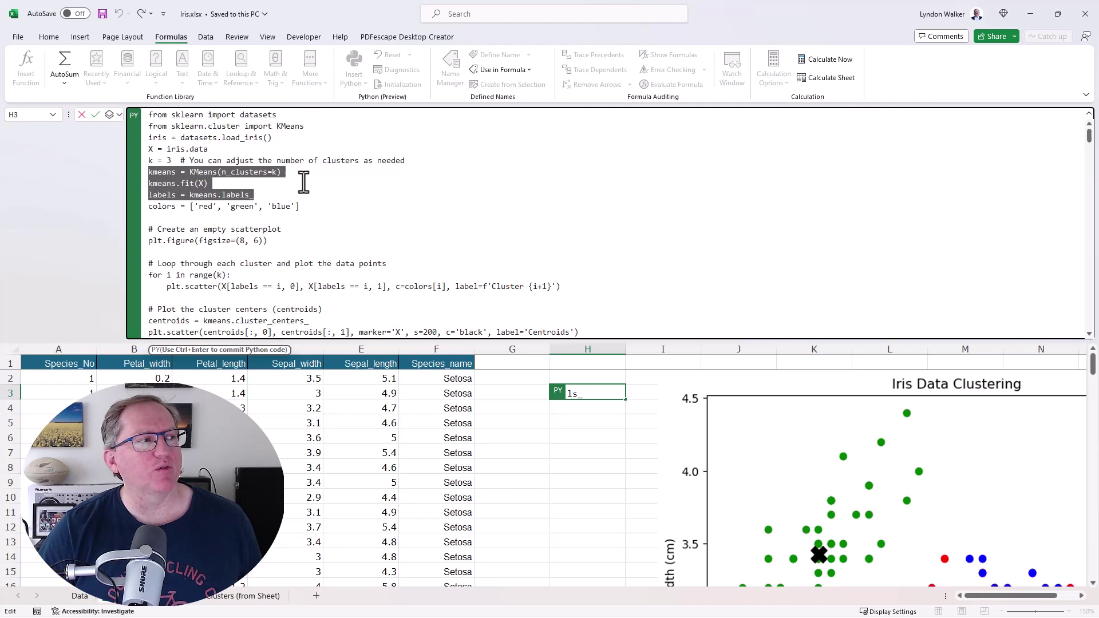
left_click(262, 196)
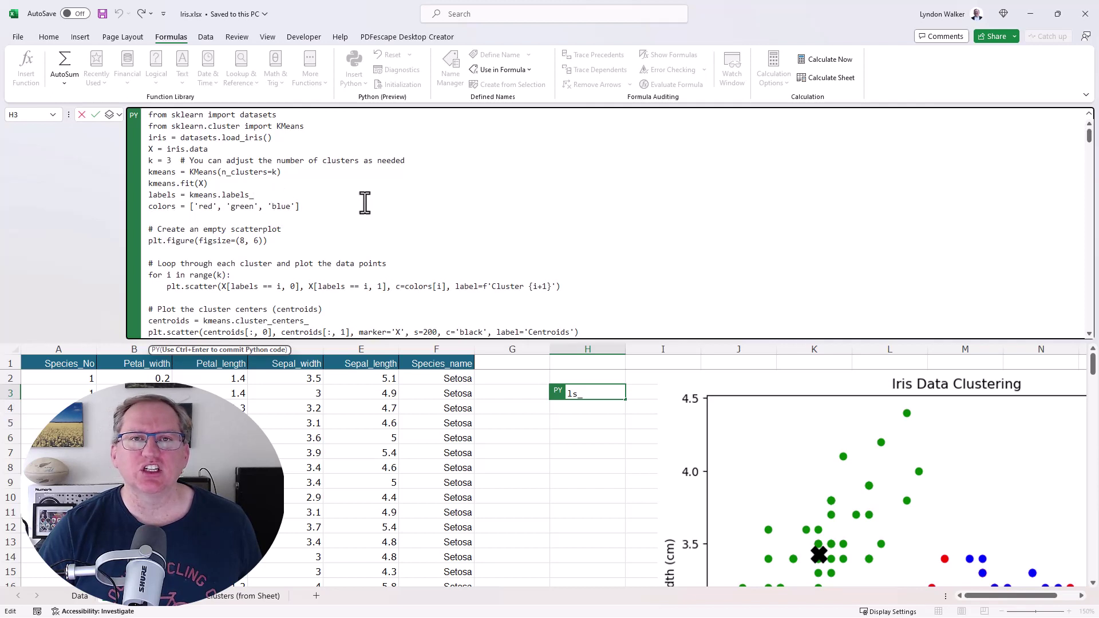
scroll(364, 192, "down", 2)
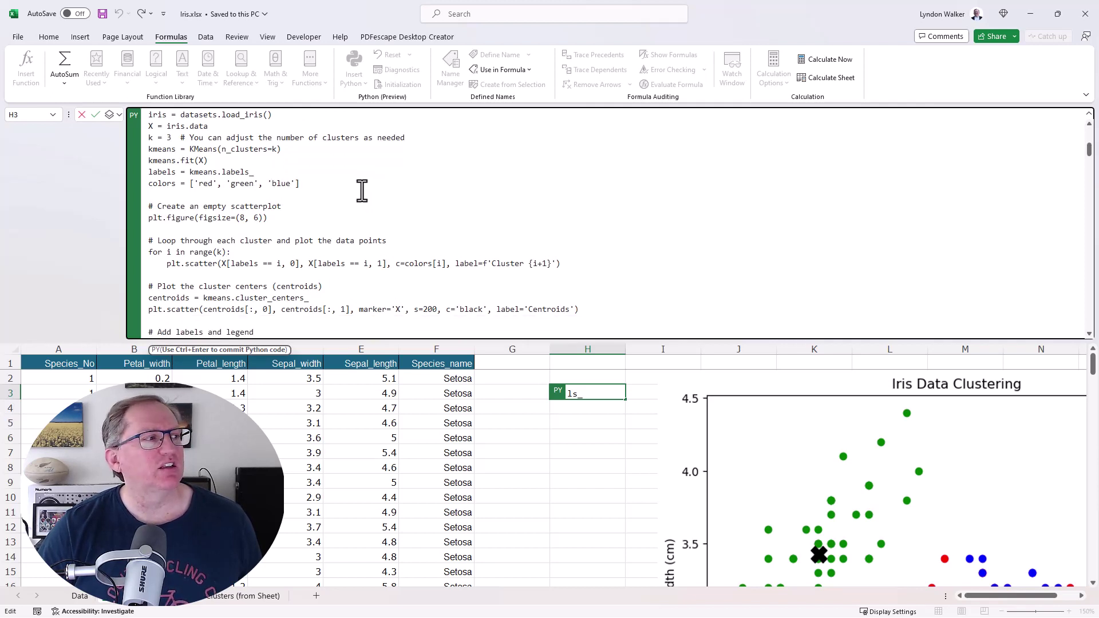
scroll(200, 197, "down", 1)
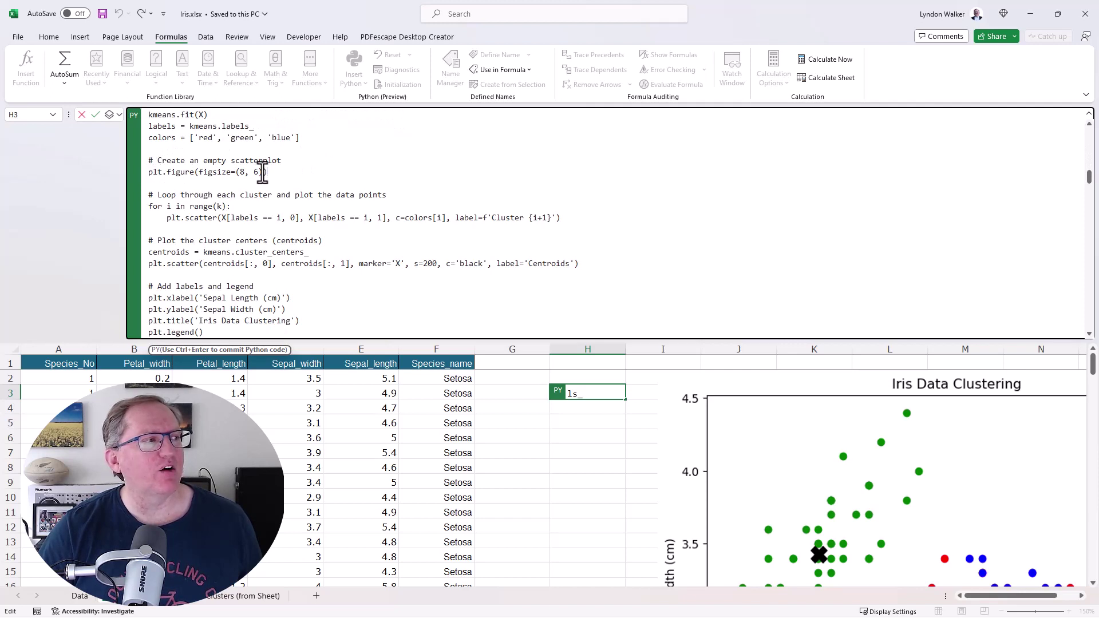
left_click_drag(267, 172, 145, 173)
scroll(386, 175, "down", 2)
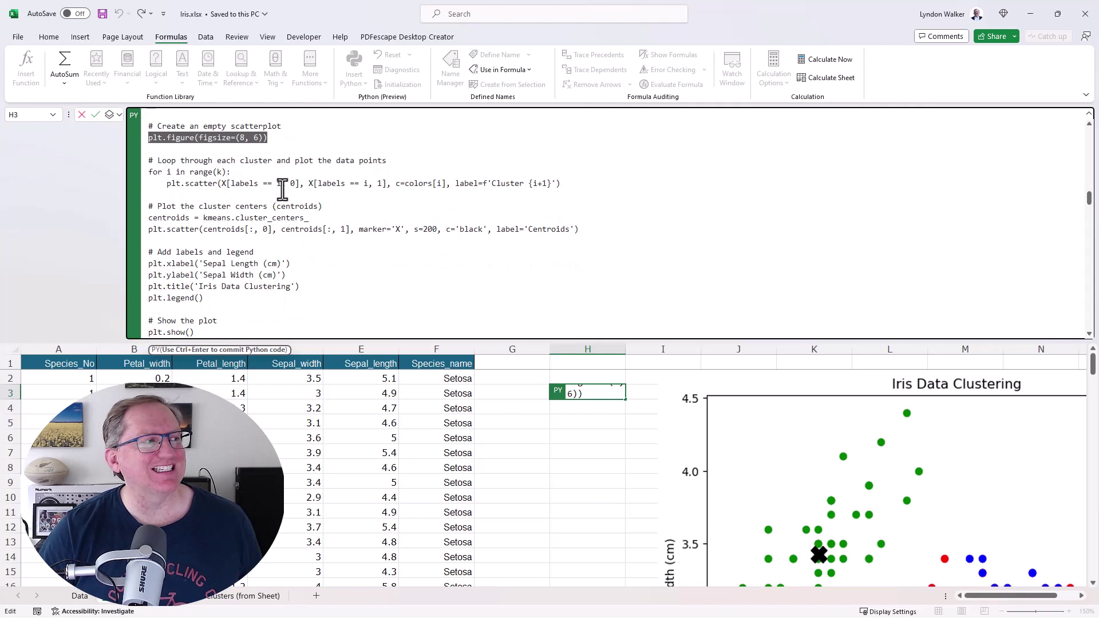
left_click(578, 182)
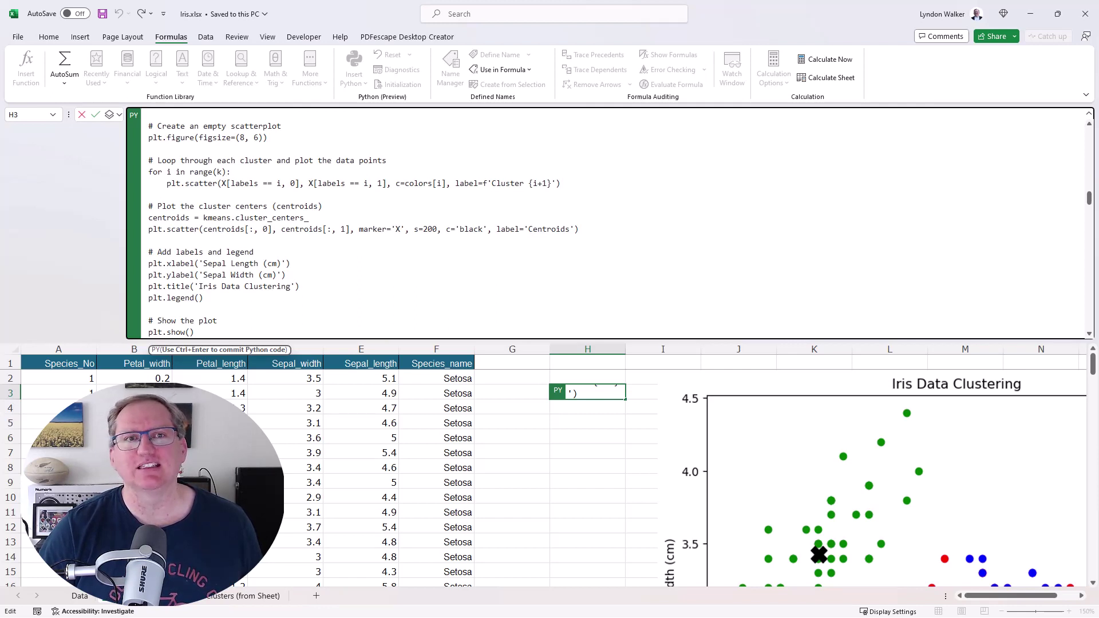
Return to the H3 Python code and scroll to the cluster scatterplot's title and legend.
key("alt+Tab")
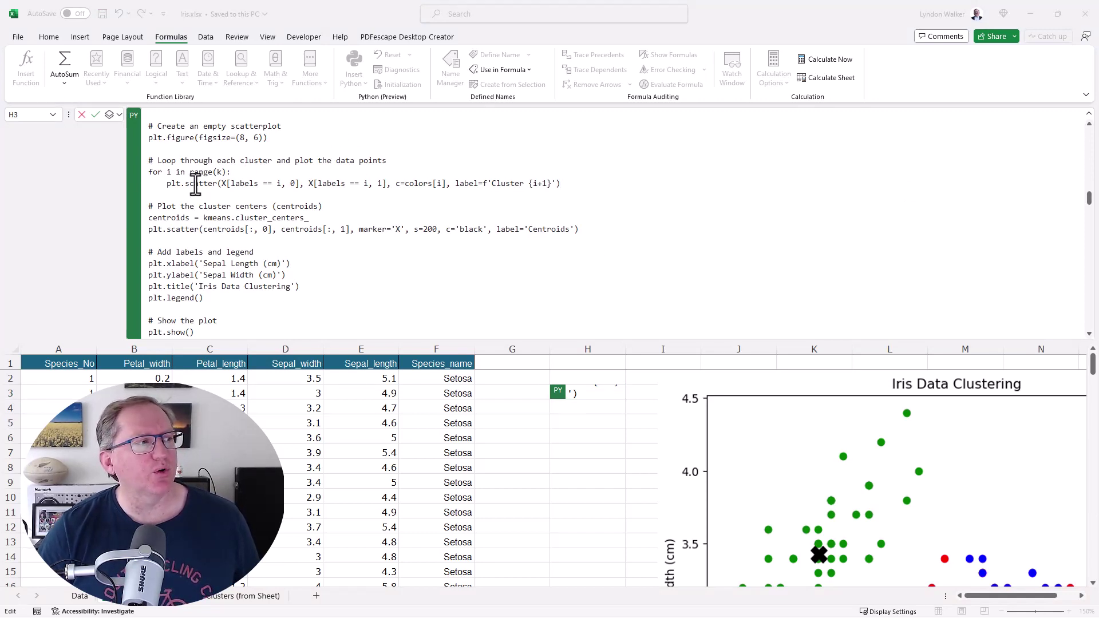
left_click(219, 184)
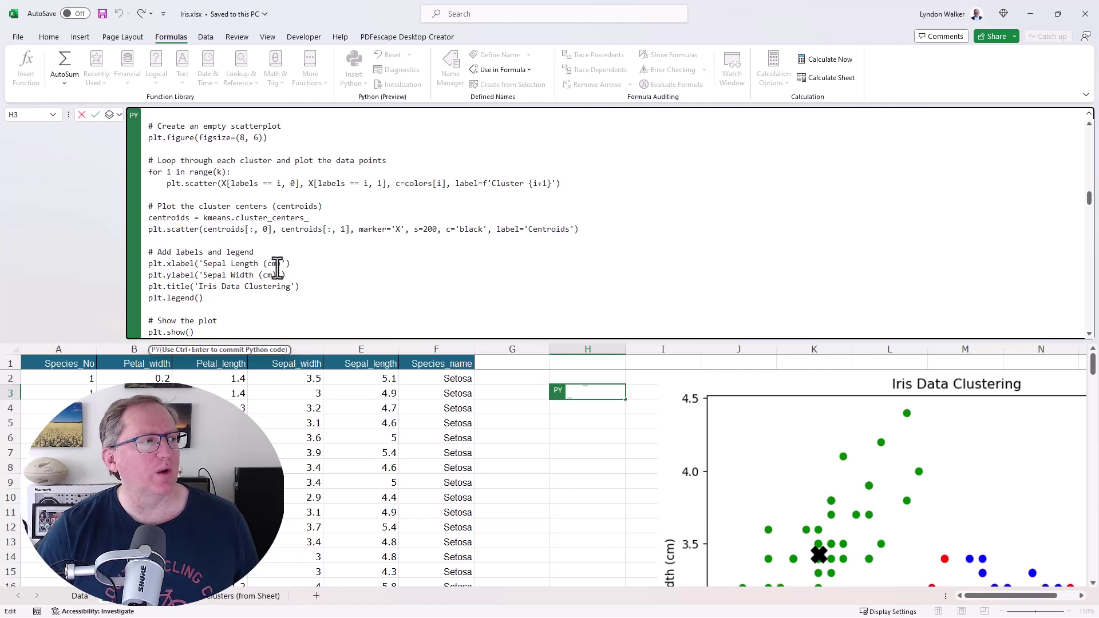
scroll(935, 413, "down", 1)
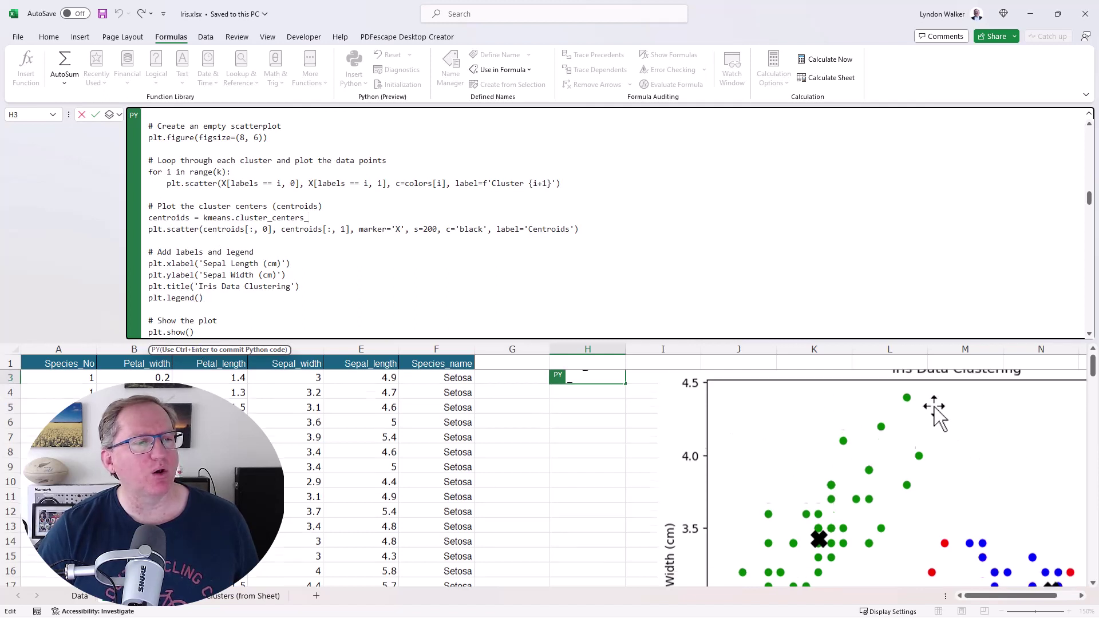
scroll(934, 415, "down", 2)
scroll(939, 417, "up", 3)
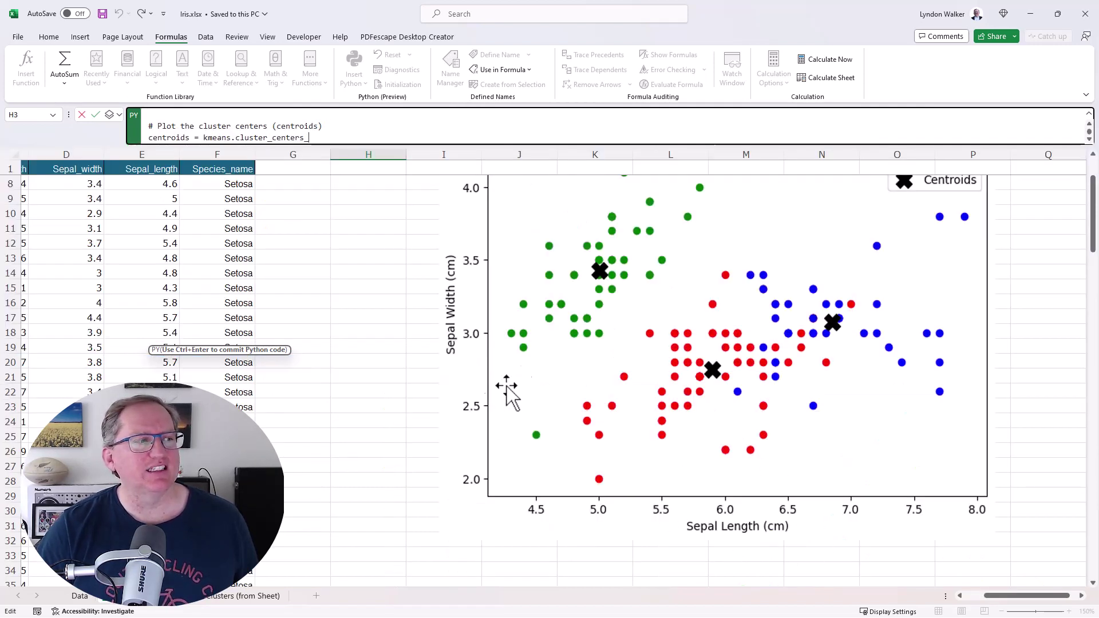
scroll(675, 390, "up", 1)
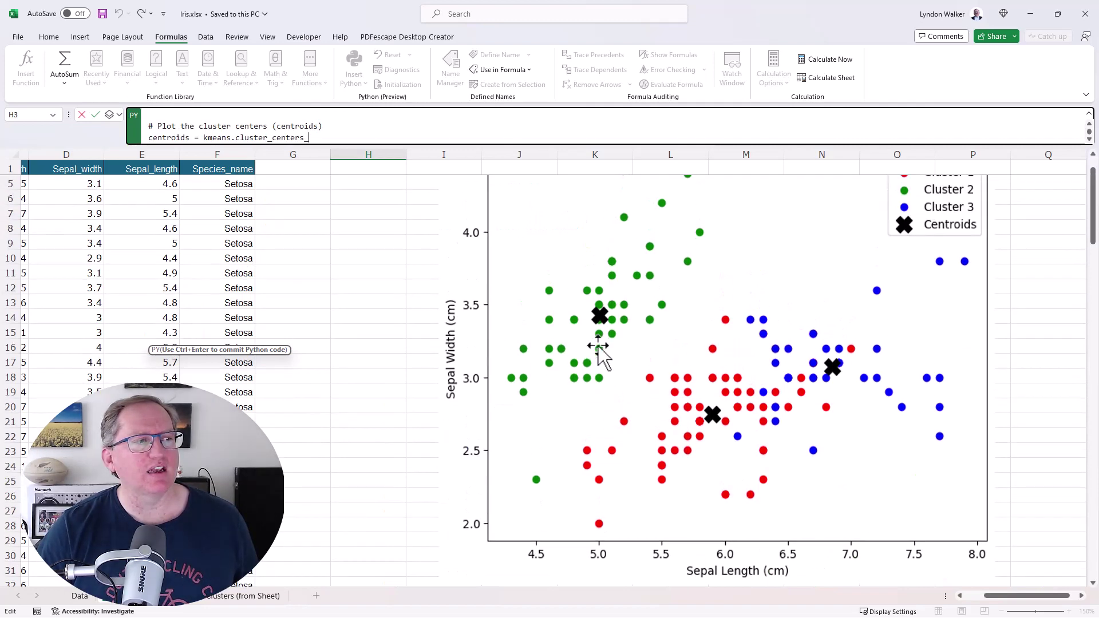
scroll(760, 437, "up", 1)
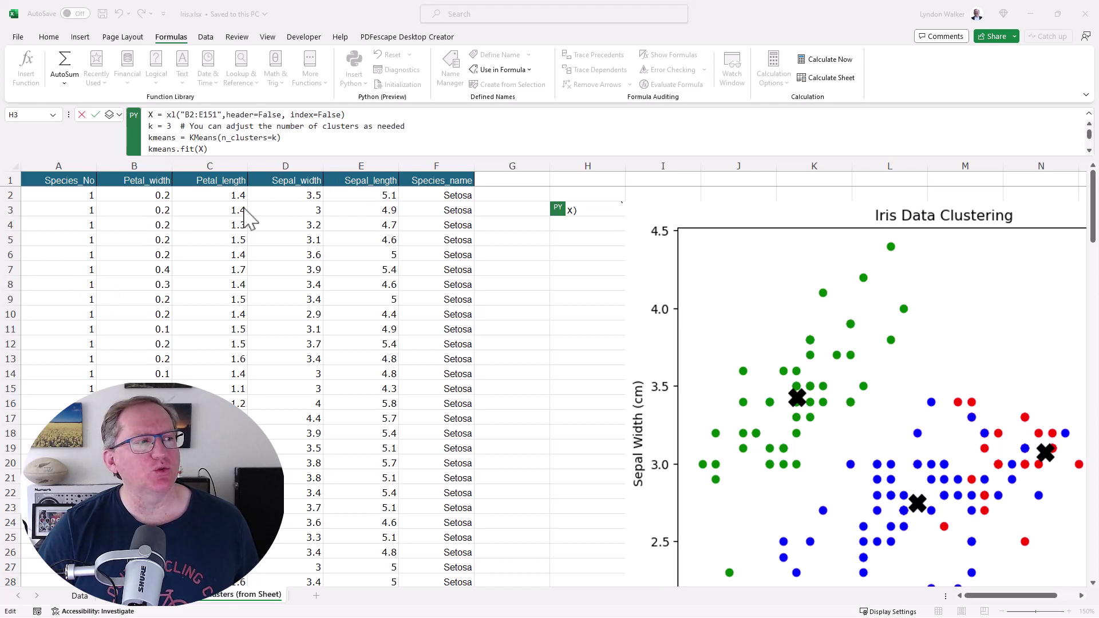
scroll(802, 366, "down", 3)
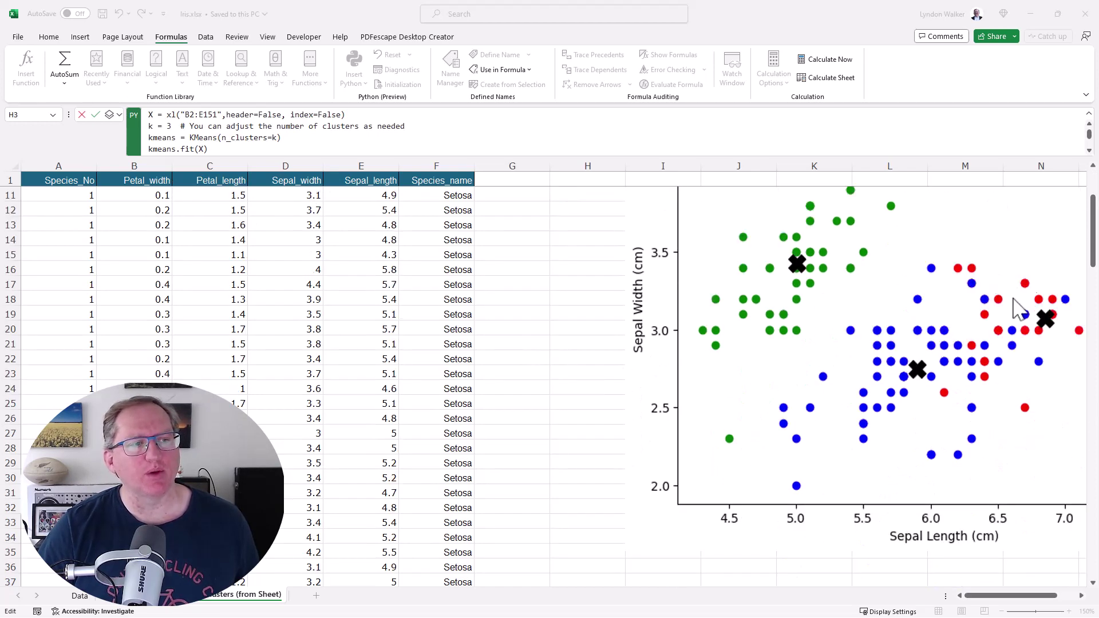
scroll(973, 361, "up", 2)
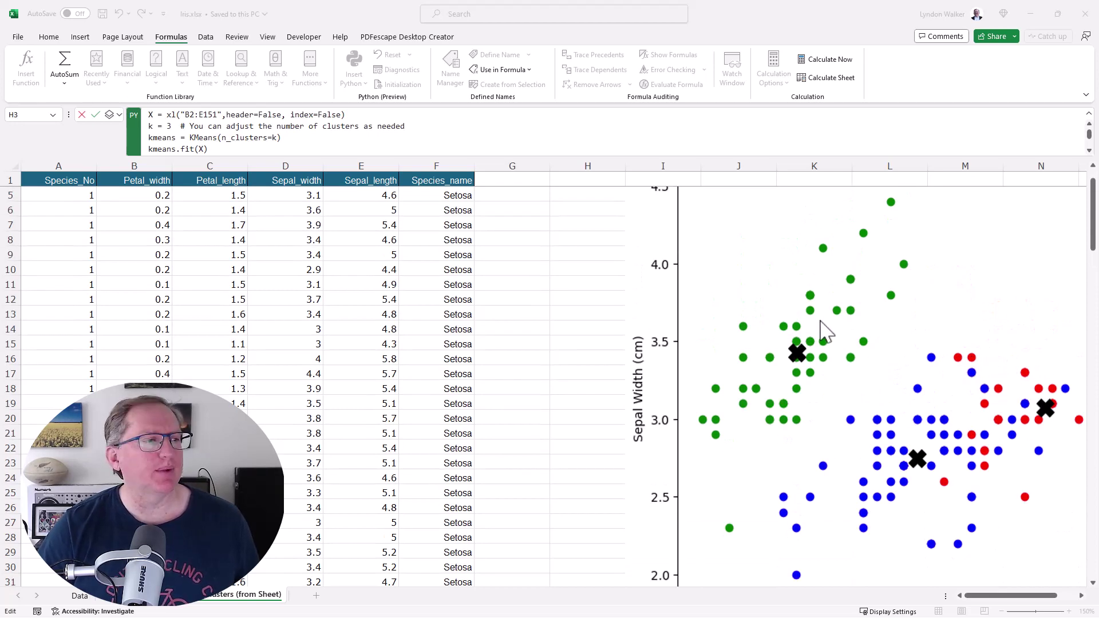
scroll(859, 344, "down", 2)
scroll(1013, 556, "up", 3)
key("F2")
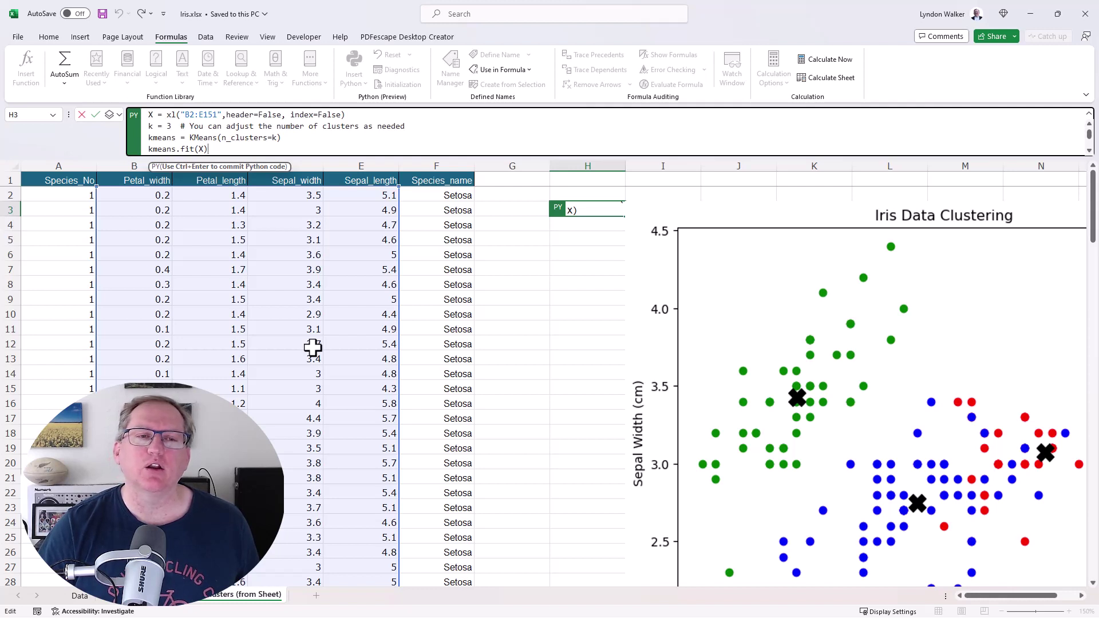
key("ctrl+Return")
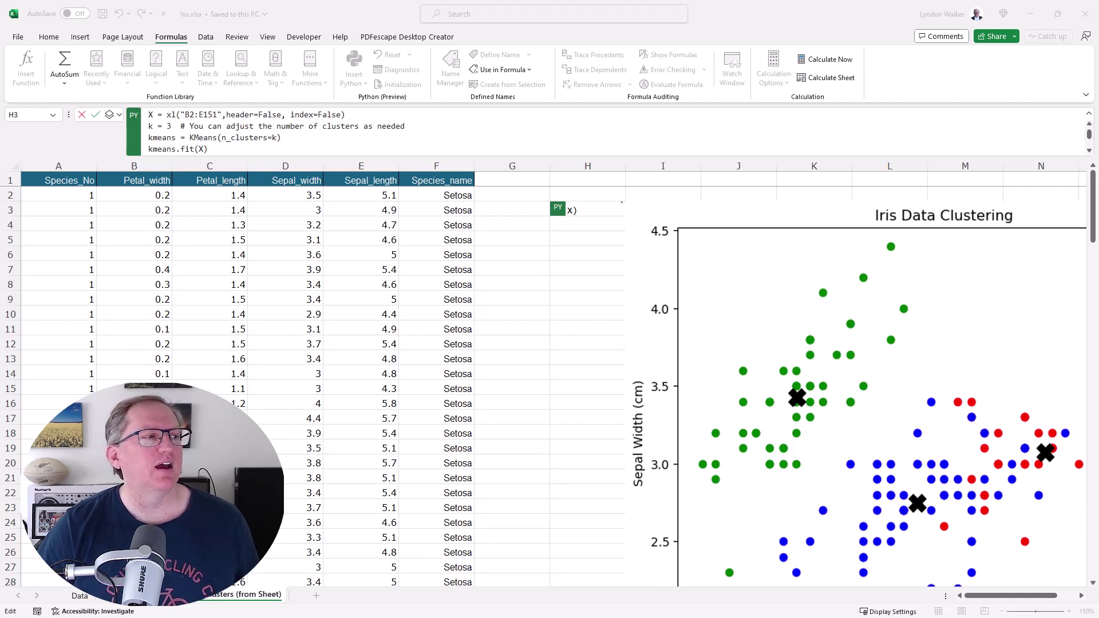
Expand the formula bar and highlight the X = xl(...) line reading B2:E151.
left_click_drag(450, 155, 449, 257)
left_click_drag(350, 127, 147, 127)
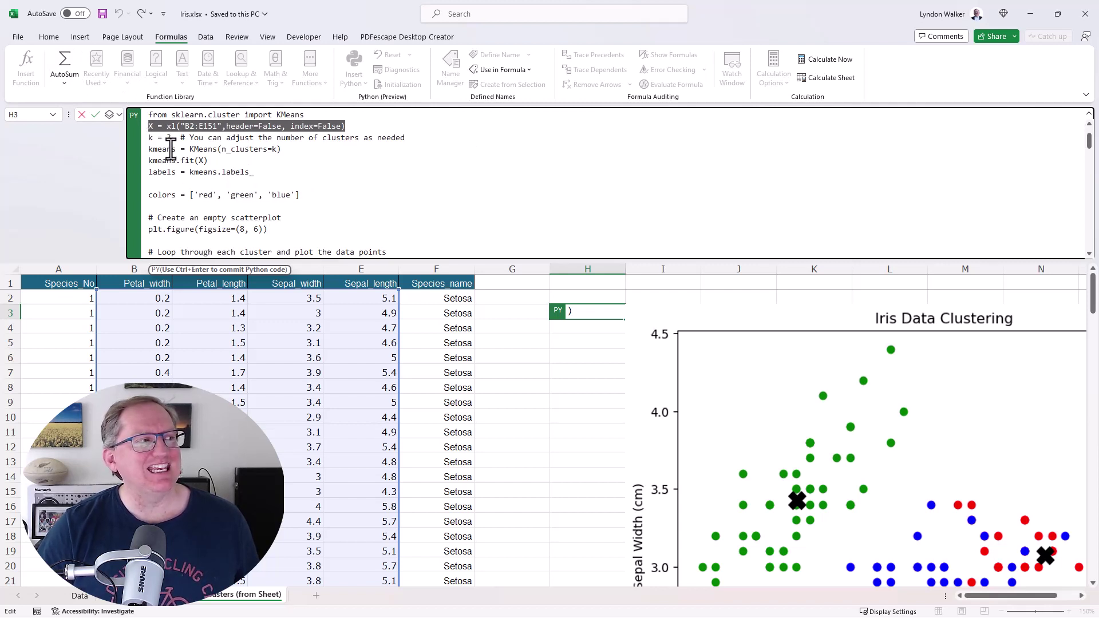
scroll(410, 183, "down", 1)
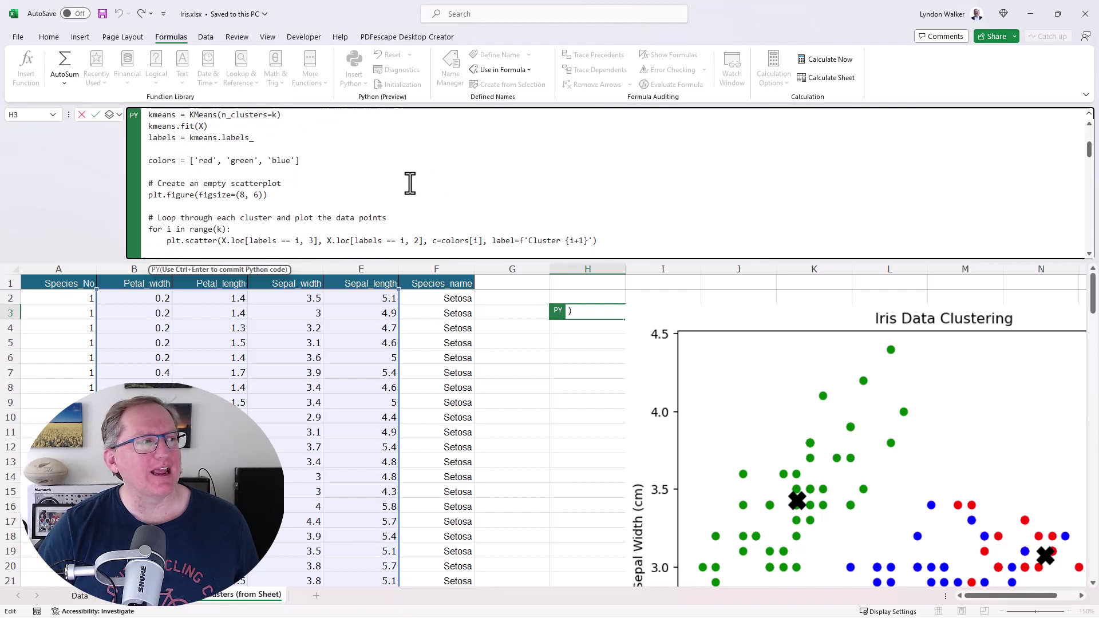
scroll(427, 160, "down", 2)
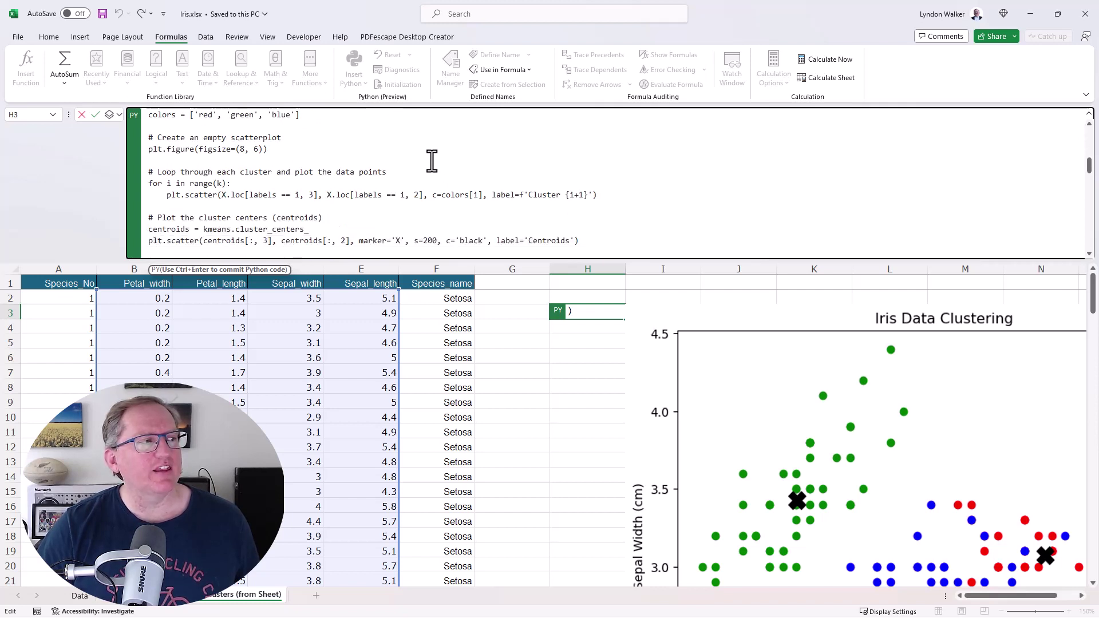
scroll(434, 154, "down", 1)
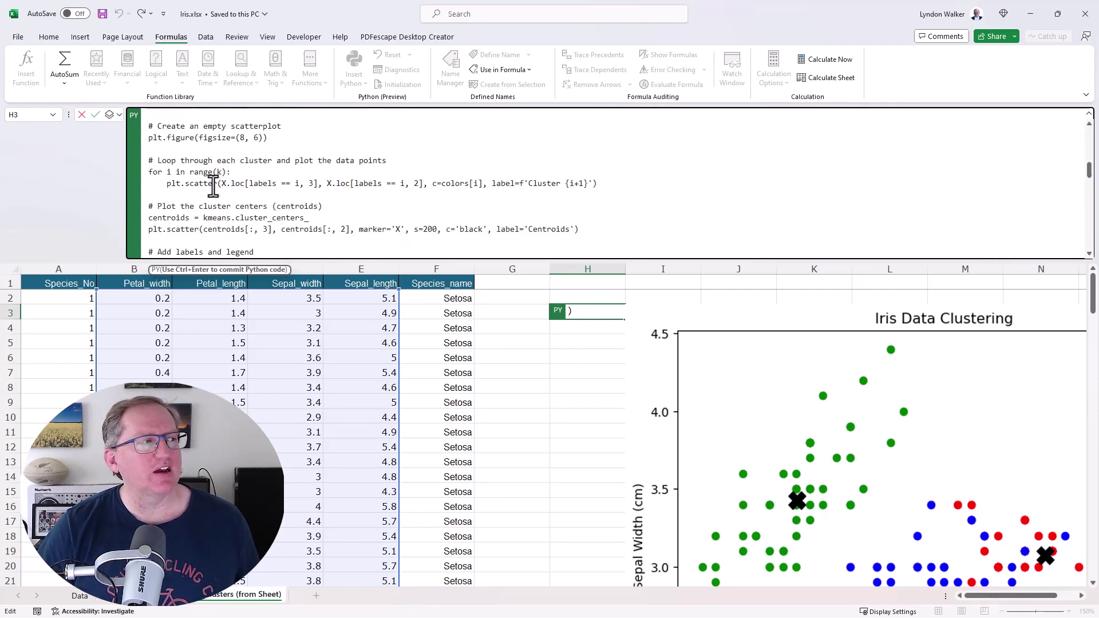
double_click(309, 183)
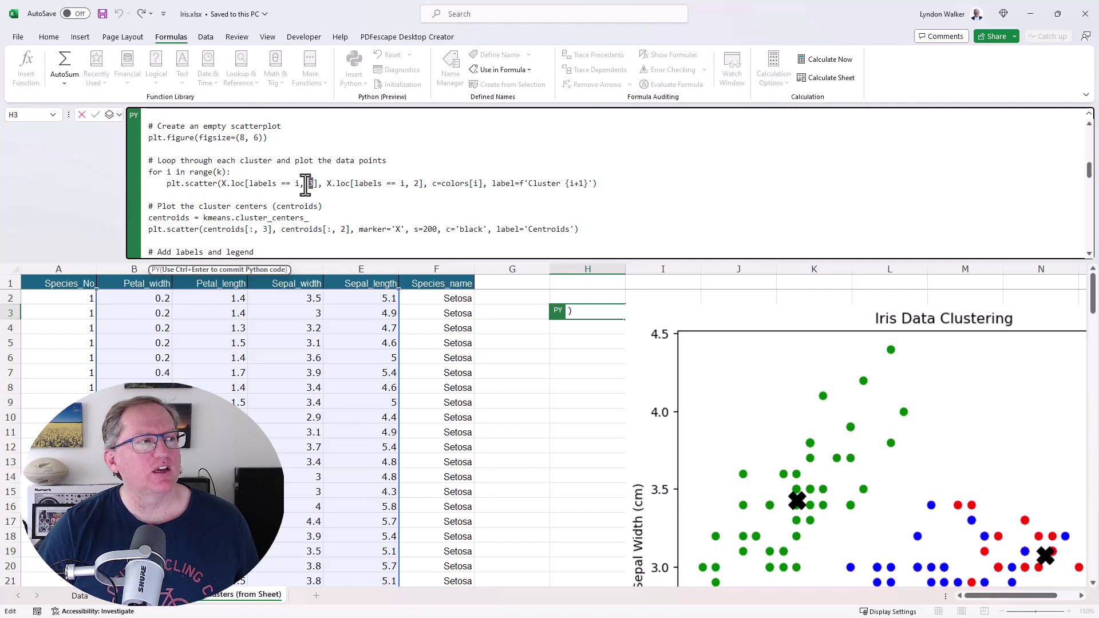
double_click(415, 183)
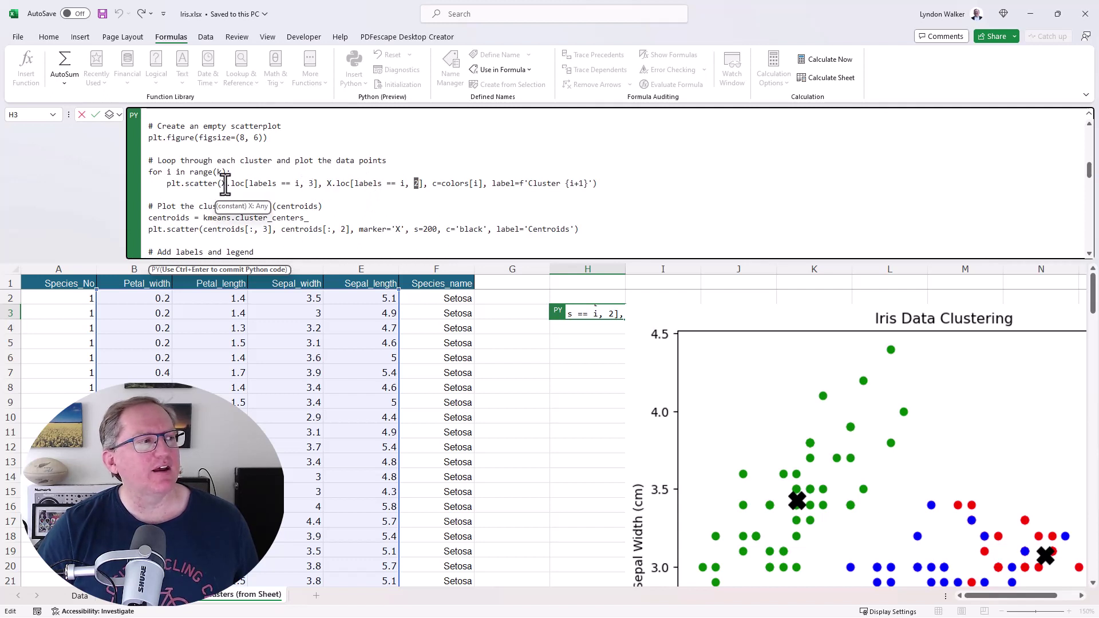
left_click_drag(227, 183, 245, 184)
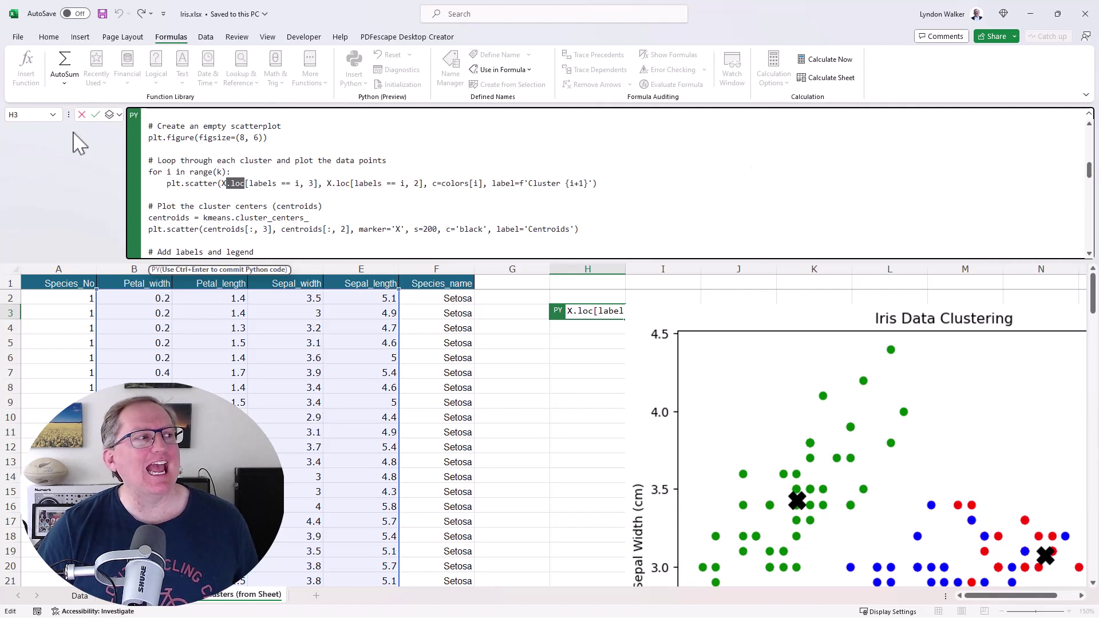
left_click_drag(226, 183, 245, 184)
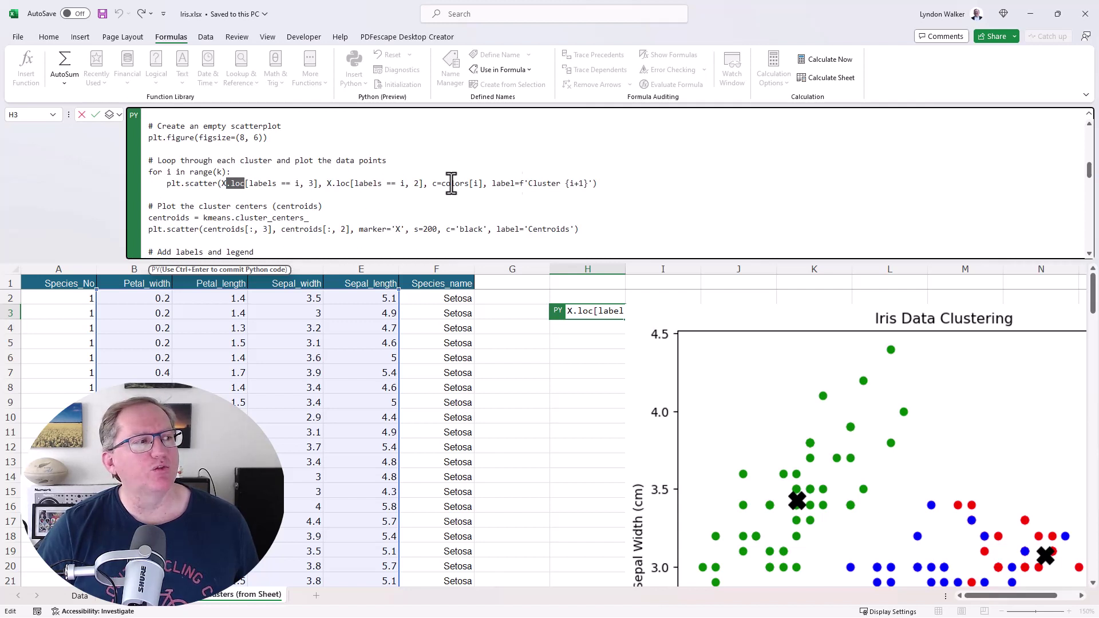
left_click(605, 183)
scroll(596, 184, "down", 3)
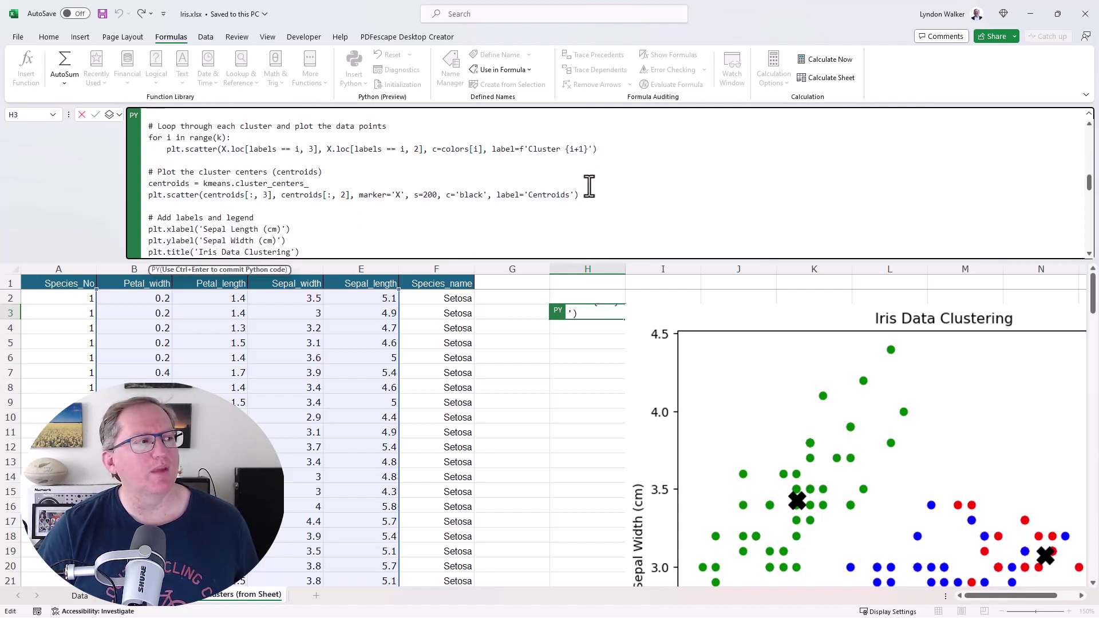
scroll(589, 185, "up", 5)
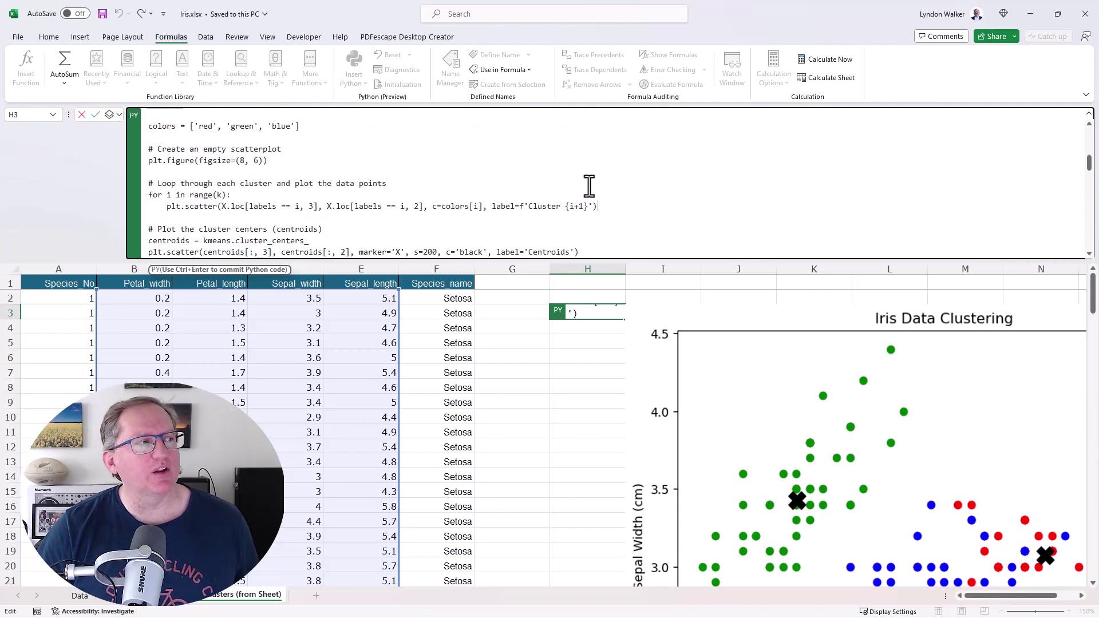
scroll(589, 184, "up", 1)
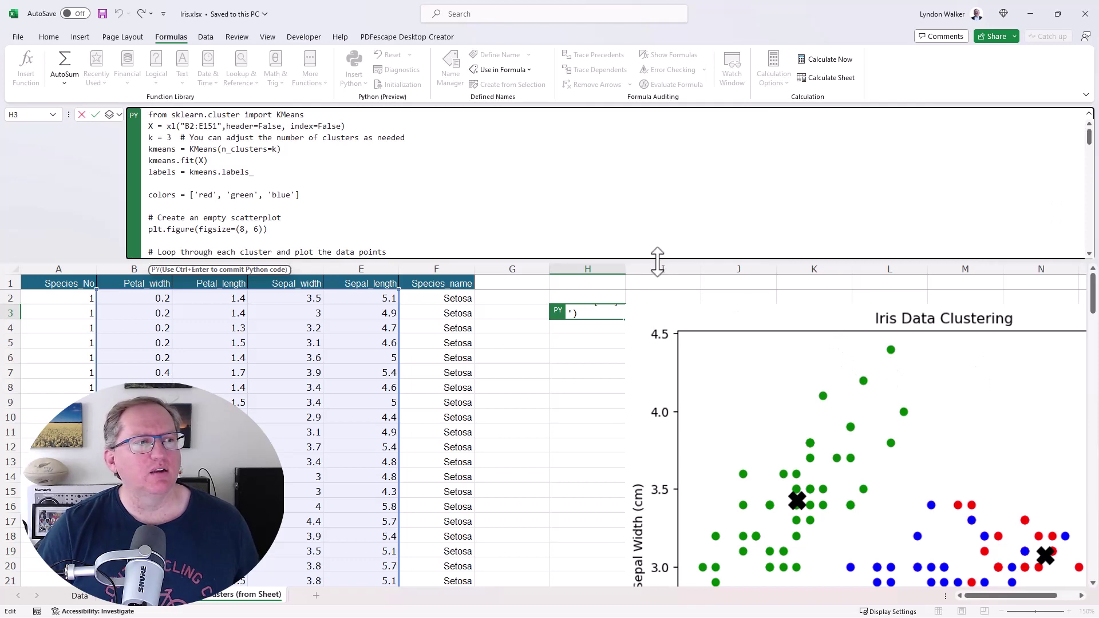
Leave H3 unchanged, collapse its code to two lines, and bring the Iris Data Clustering chart into view.
left_click_drag(657, 258, 658, 138)
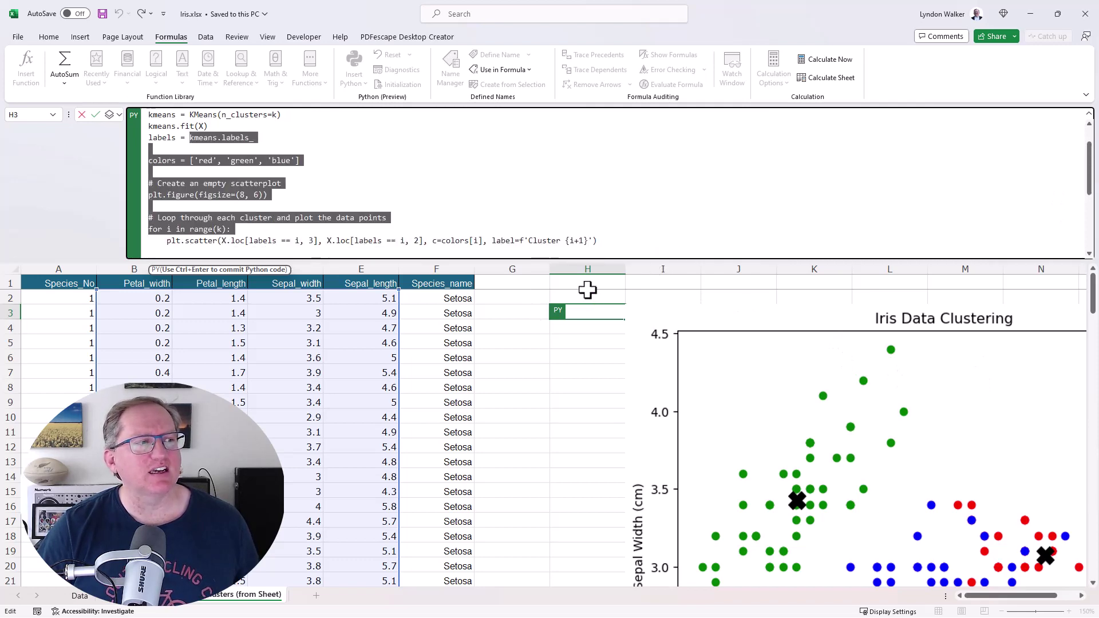
key("Escape")
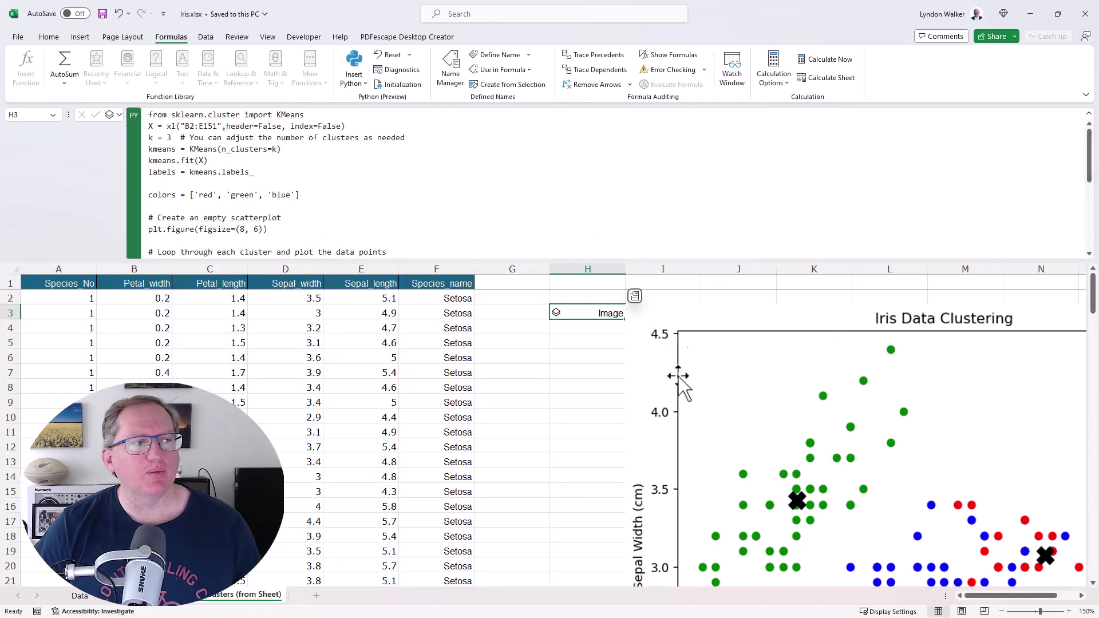
scroll(744, 412, "down", 2)
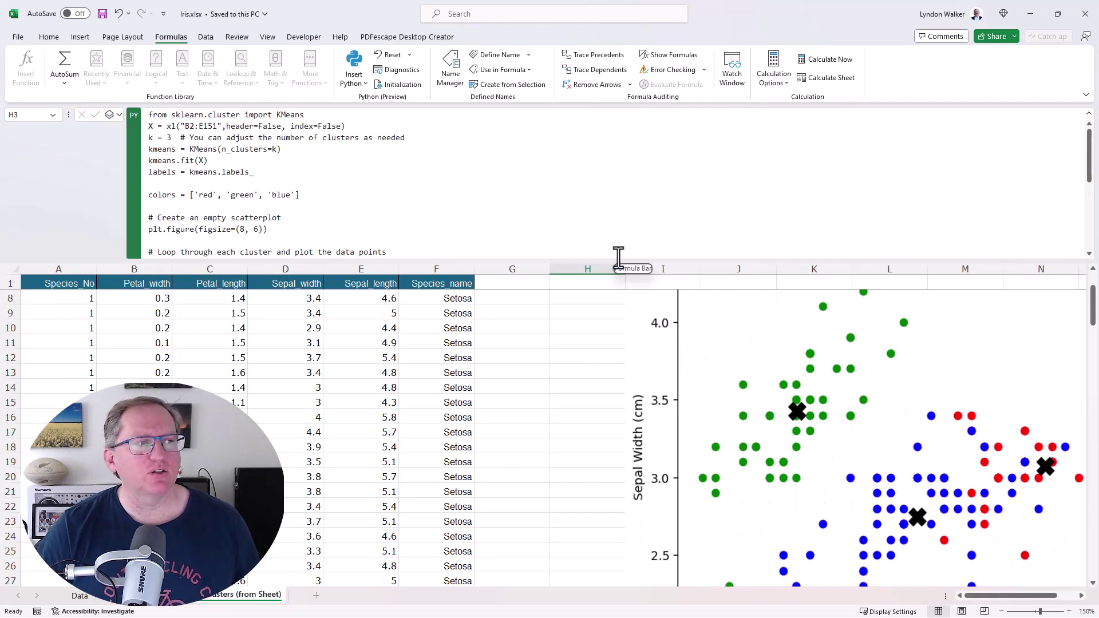
left_click_drag(620, 262, 596, 131)
left_click_drag(999, 597, 1019, 597)
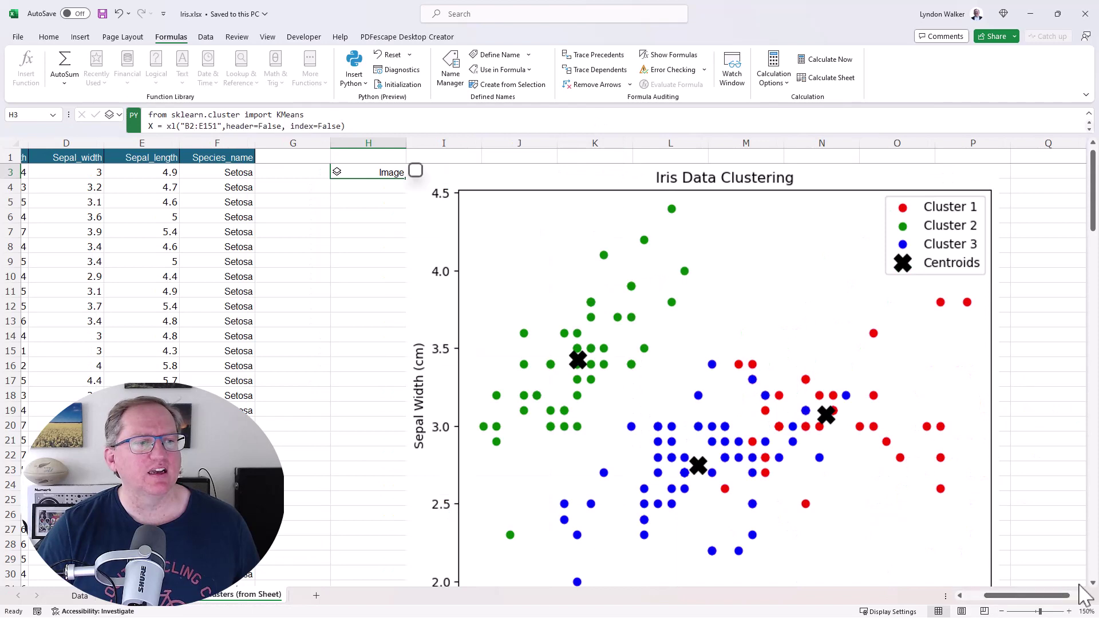
scroll(910, 423, "down", 3)
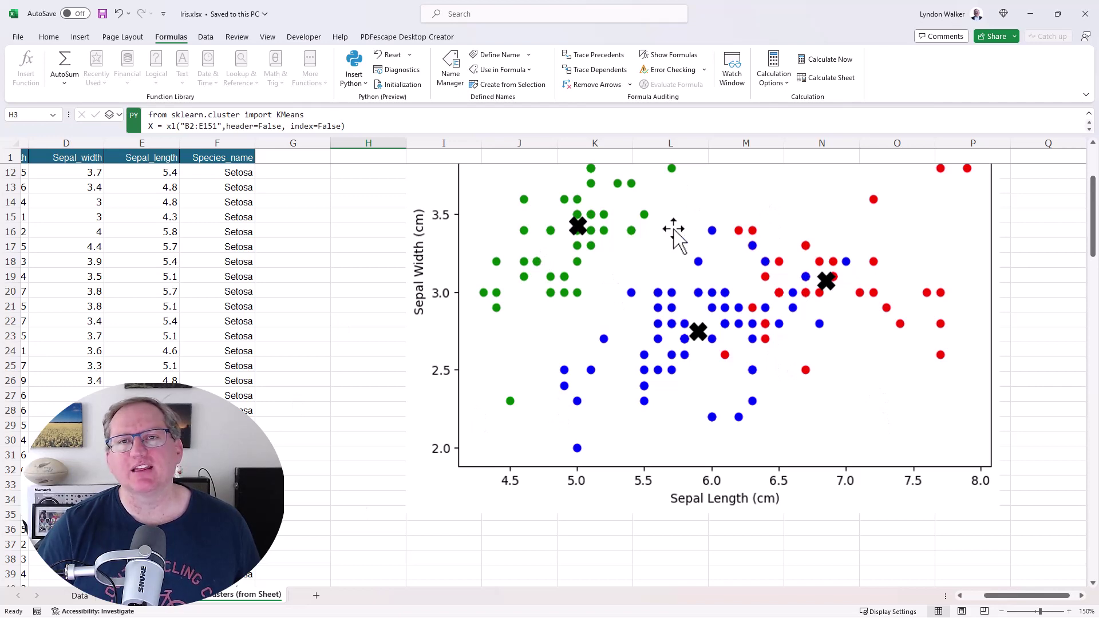
scroll(795, 289, "up", 3)
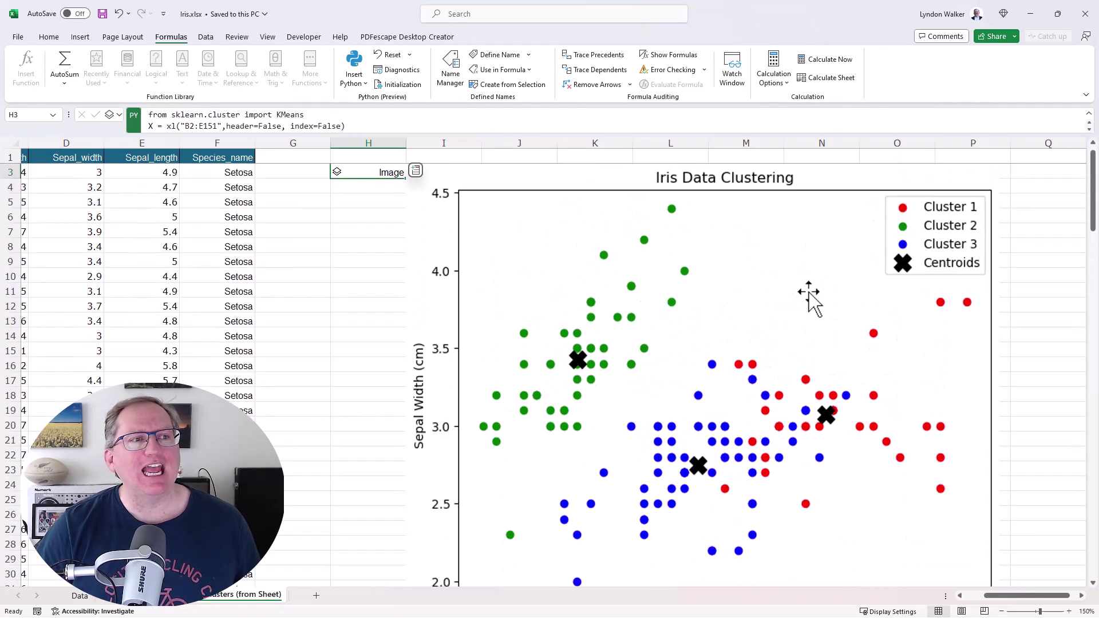